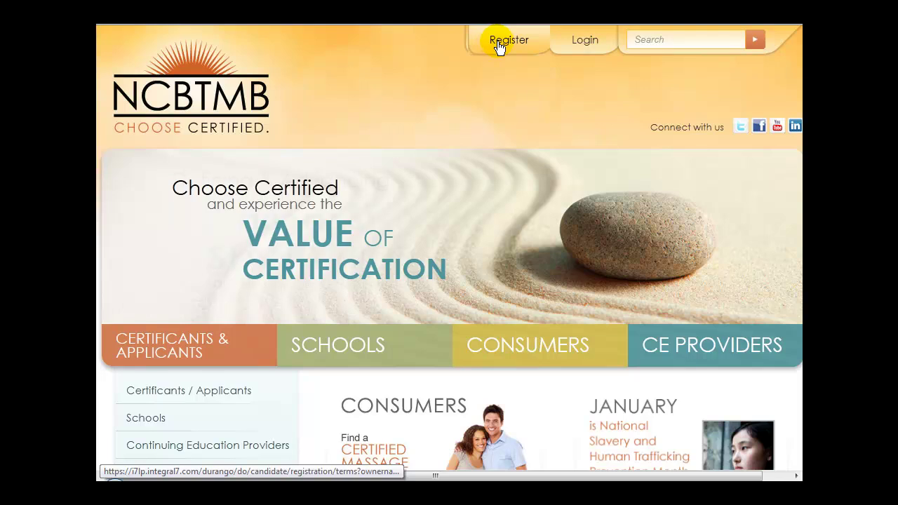
Step: Accept the registration terms to open the empty New Candidate Record form
click(498, 45)
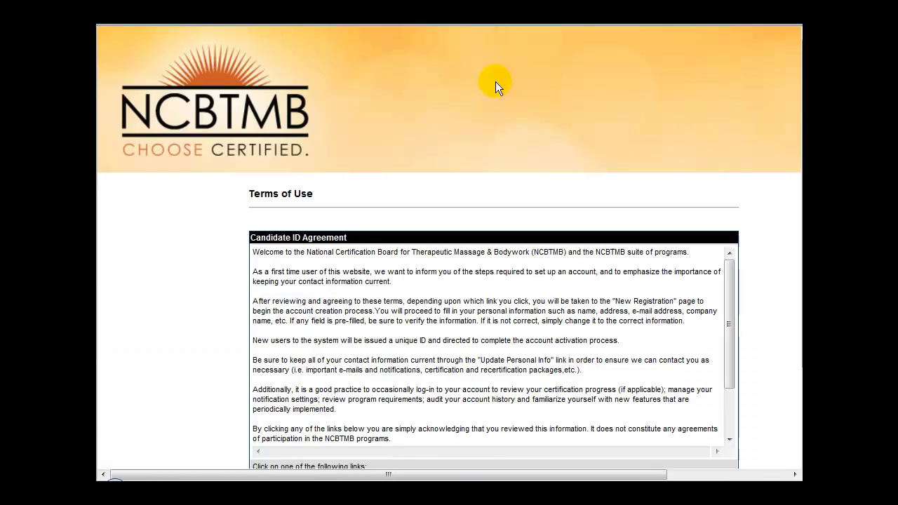
scroll(511, 214, down, 5)
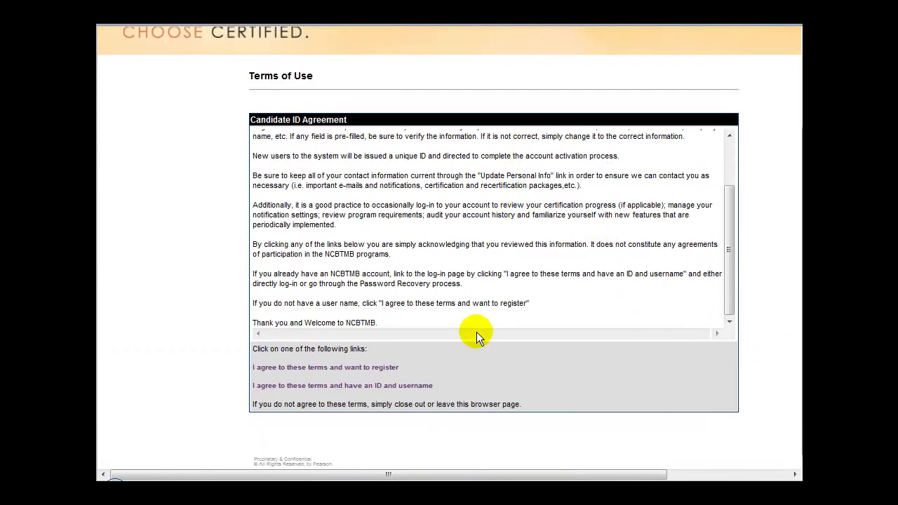
click(310, 367)
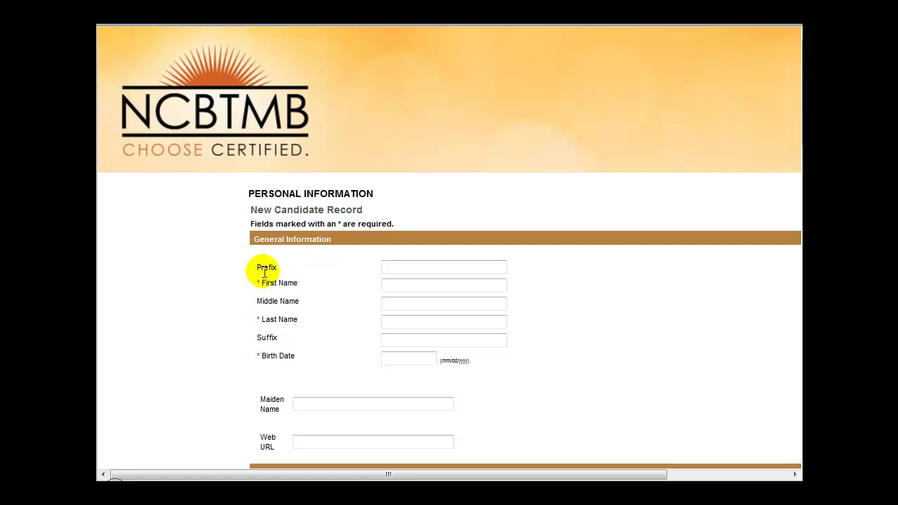
scroll(389, 362, down, 15)
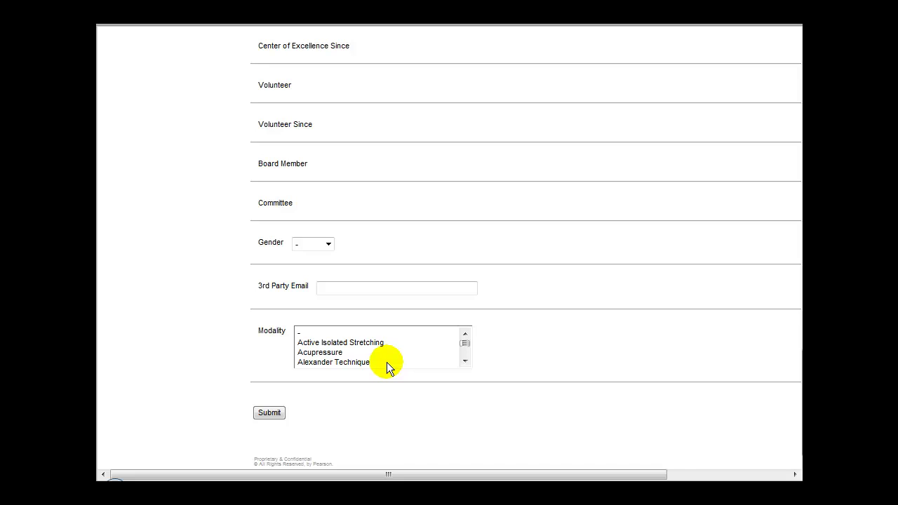
Step: Submit the candidate details, then open the NCBTMB activation email in Yahoo Mail
click(267, 410)
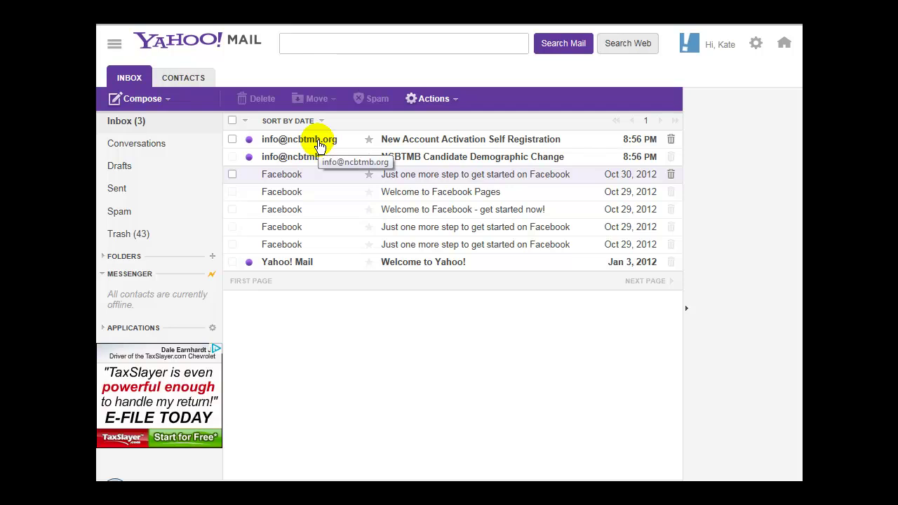
click(309, 138)
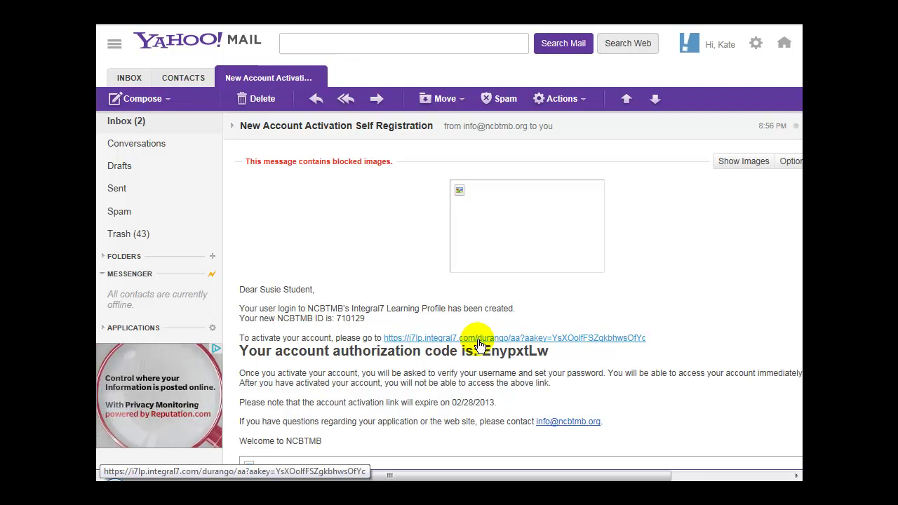
Step: Activate the account by pasting and submitting the emailed authorization code
click(480, 339)
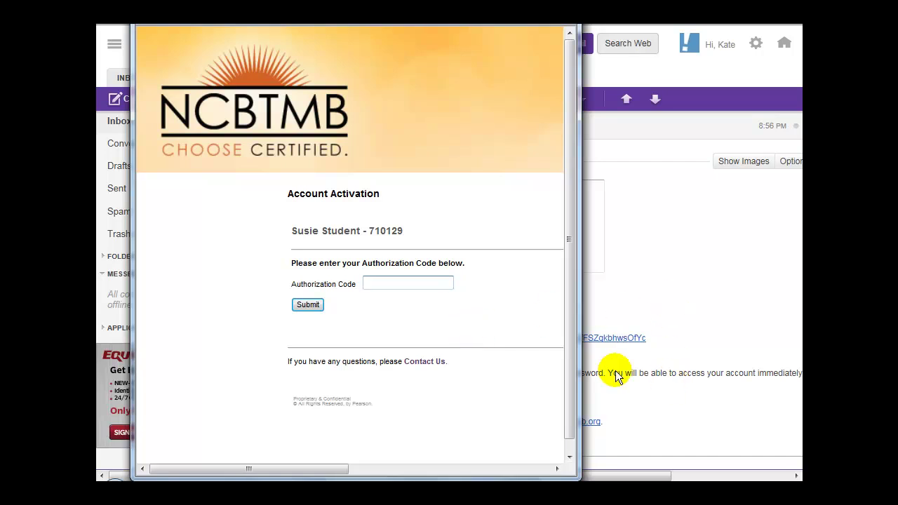
click(390, 284)
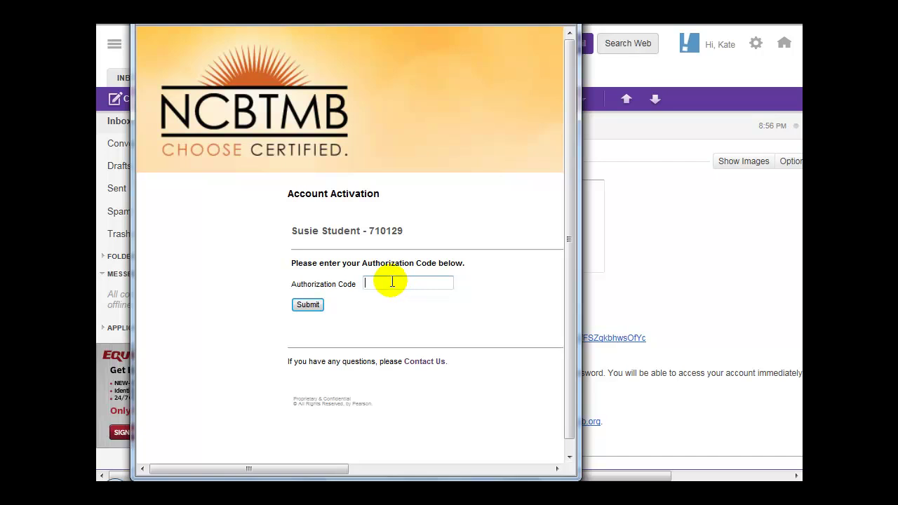
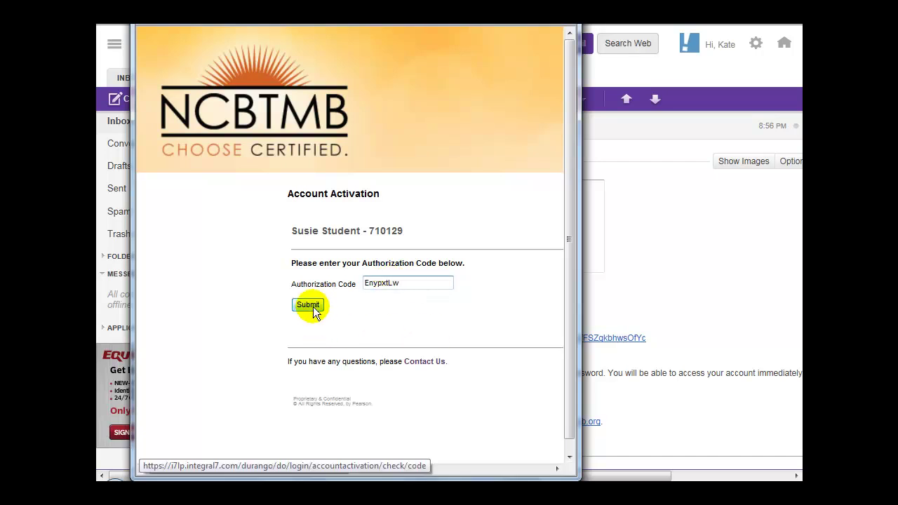
click(309, 305)
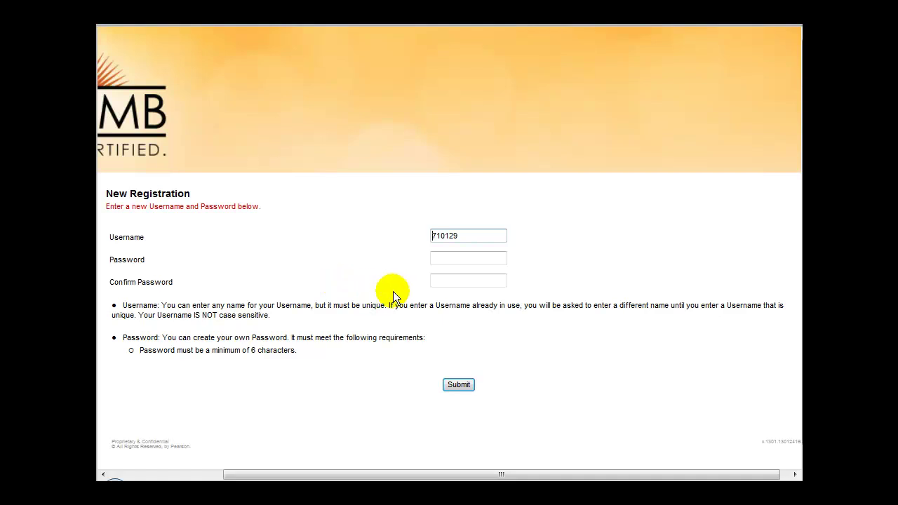
Step: Replace the prefilled username with a new one and enter the password twice
double_click(454, 237)
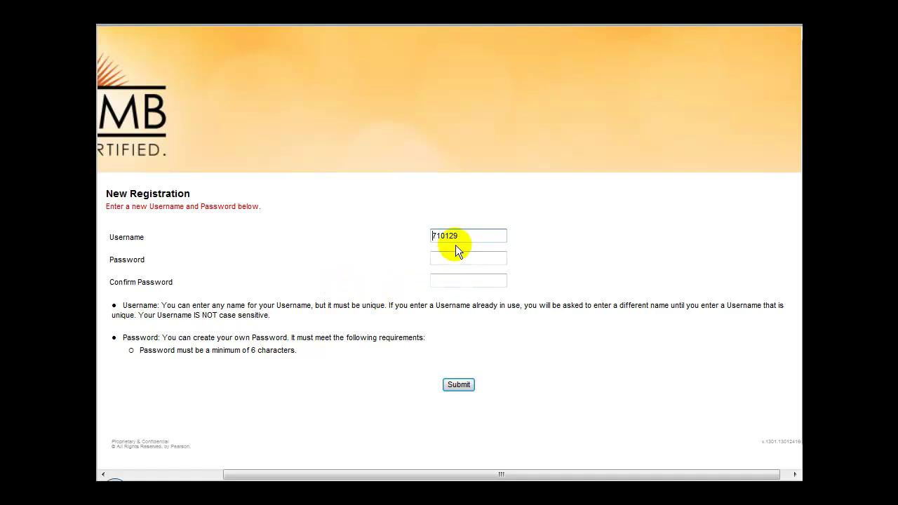
text(SusieStudent)
key(Tab)
text(password)
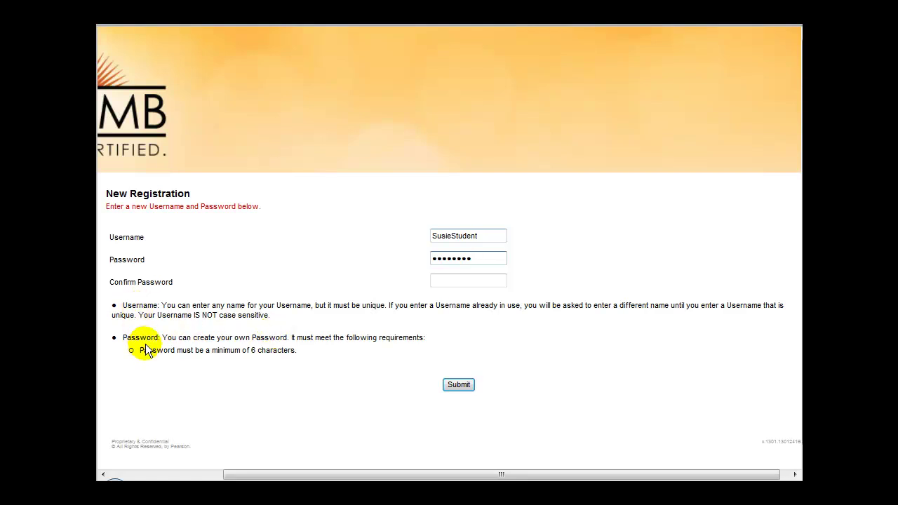
key(Tab)
text(password)
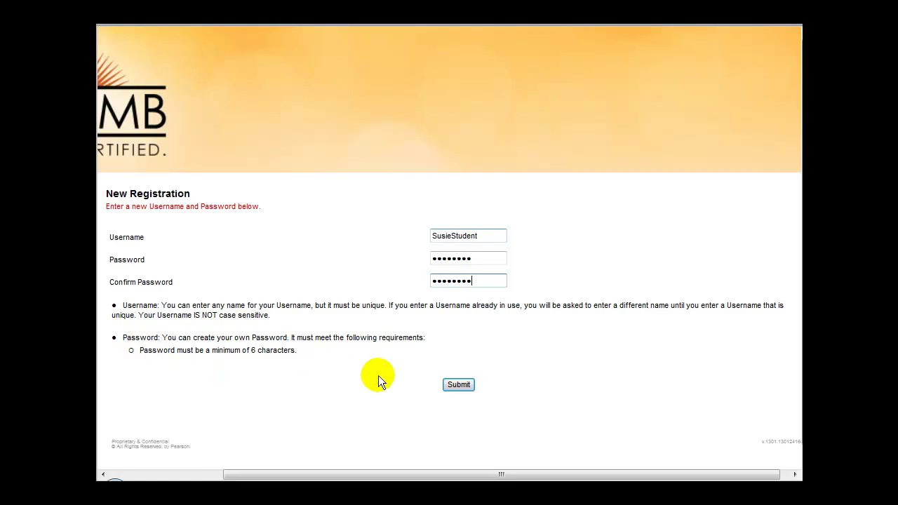
Step: Finish registration, log in with the new credentials, and scroll the Personal Information record to the licence agreement
click(460, 385)
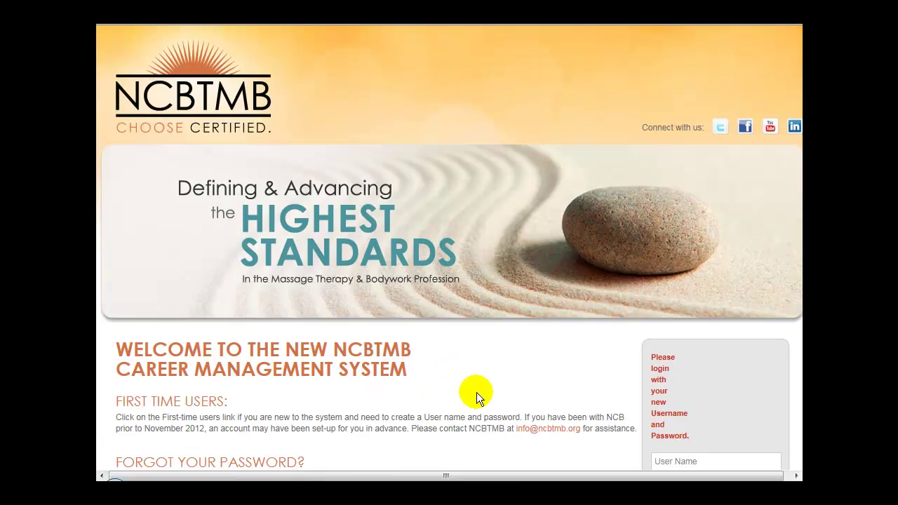
scroll(492, 390, down, 2)
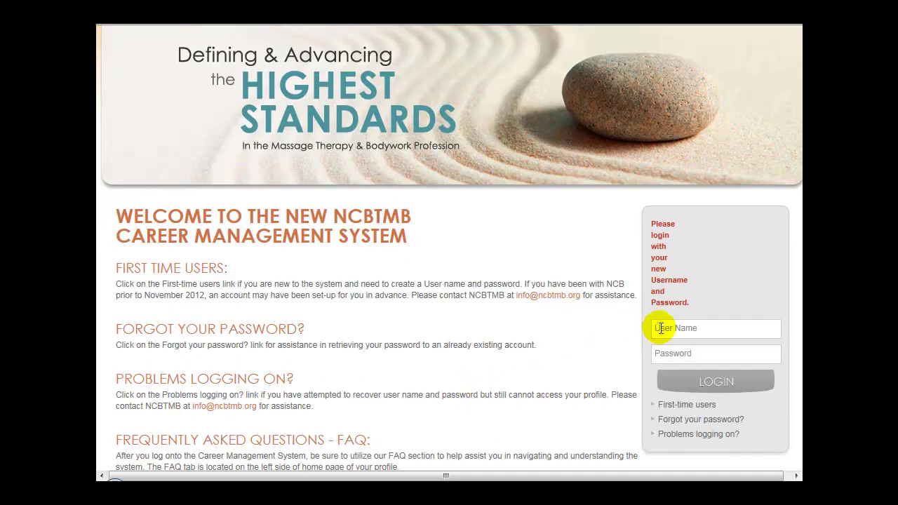
click(661, 329)
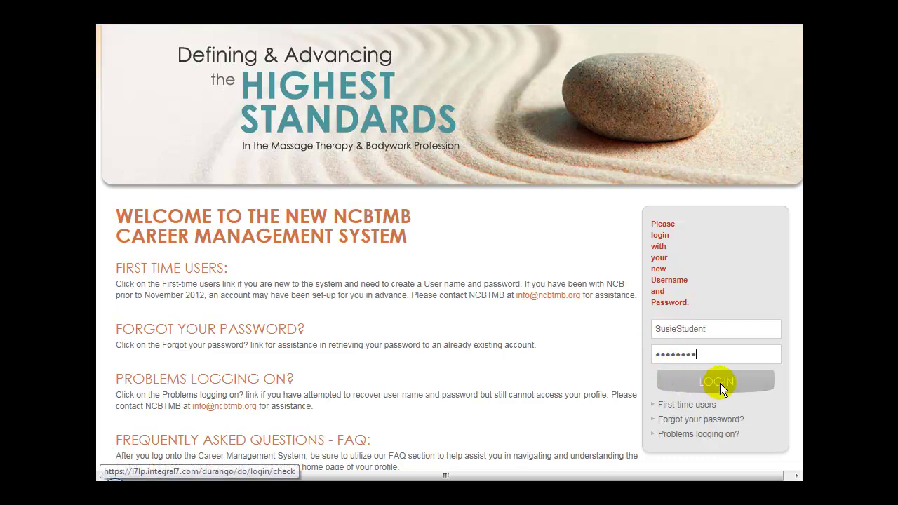
click(720, 383)
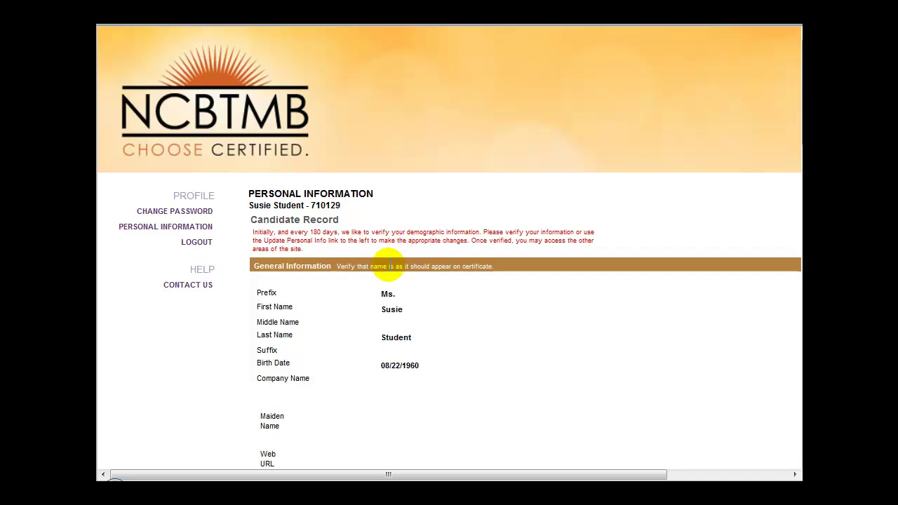
scroll(389, 265, down, 5)
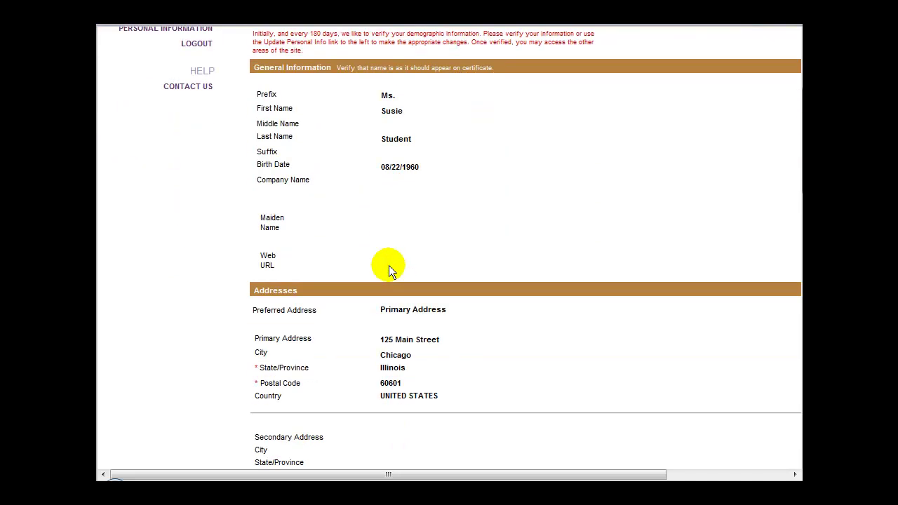
scroll(389, 266, down, 12)
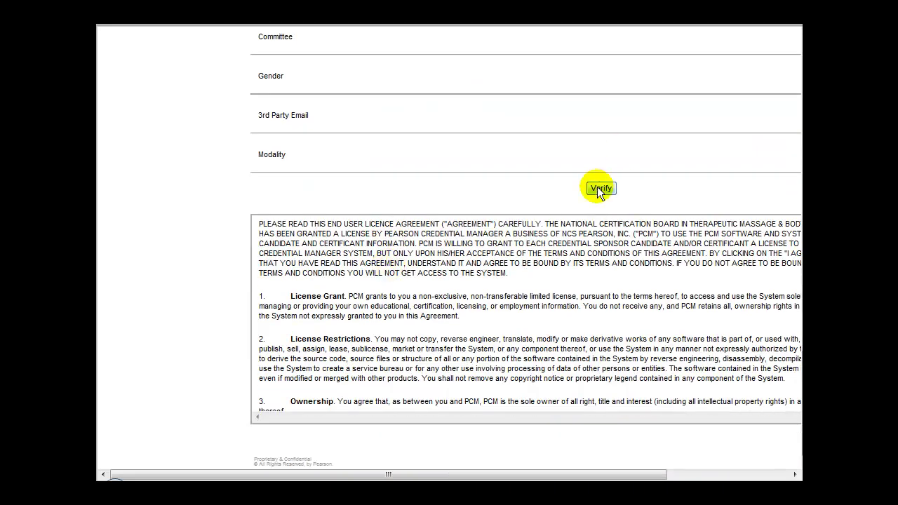
Step: Verify the personal information record and open the Licensure Application from the forms list
click(600, 189)
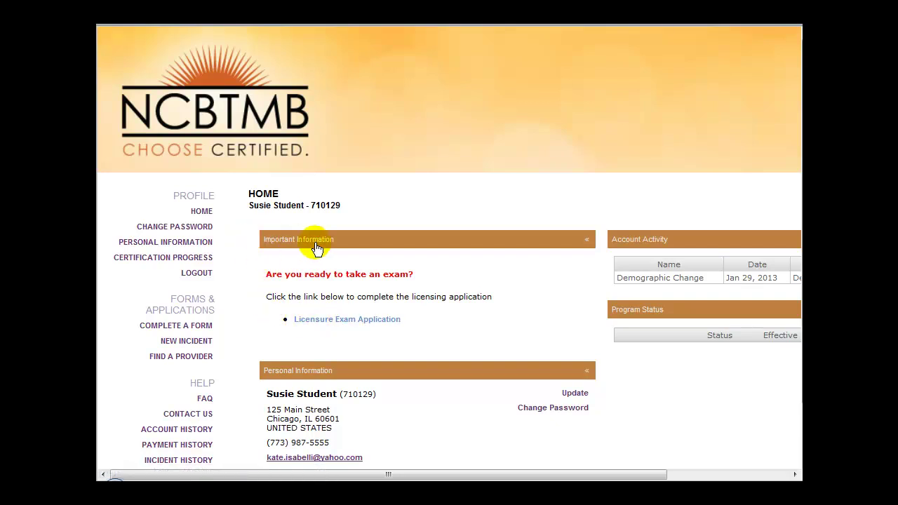
click(168, 326)
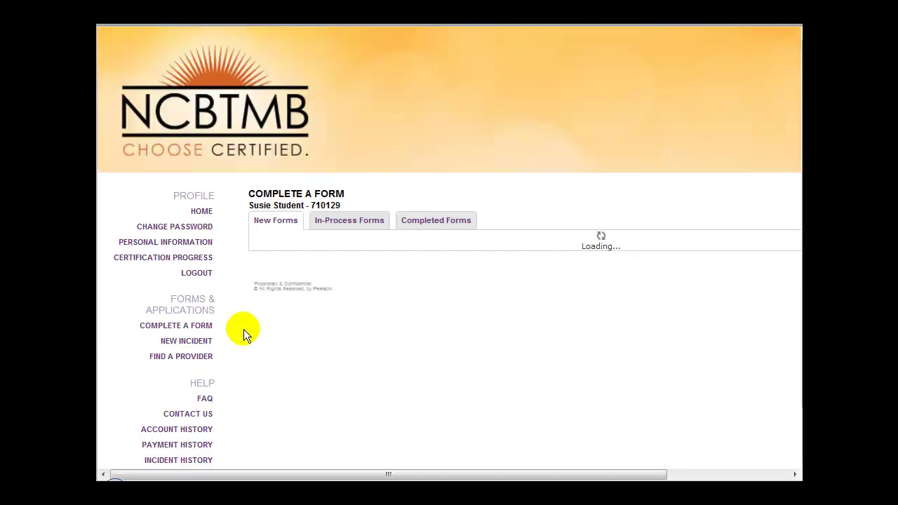
click(298, 289)
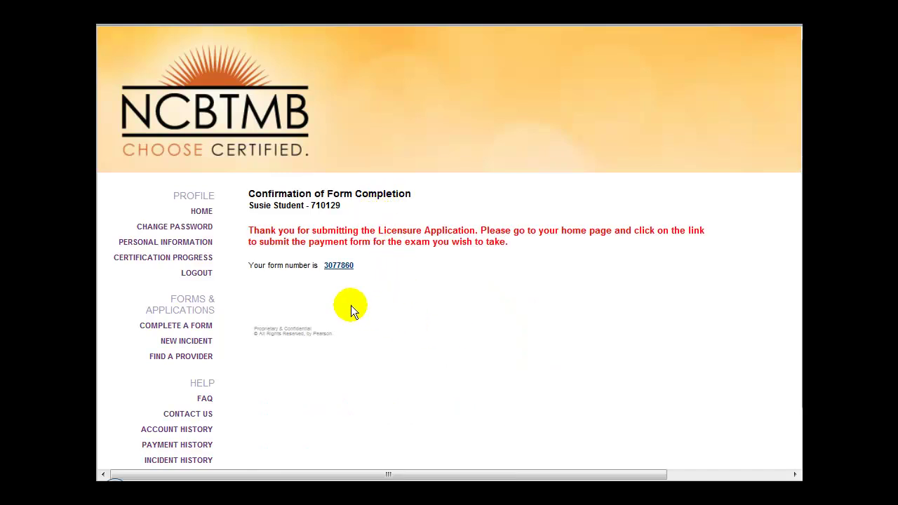
Step: Clear the stray text highlight and go back to the candidate home page
drag(608, 231, 587, 232)
click(530, 235)
click(203, 212)
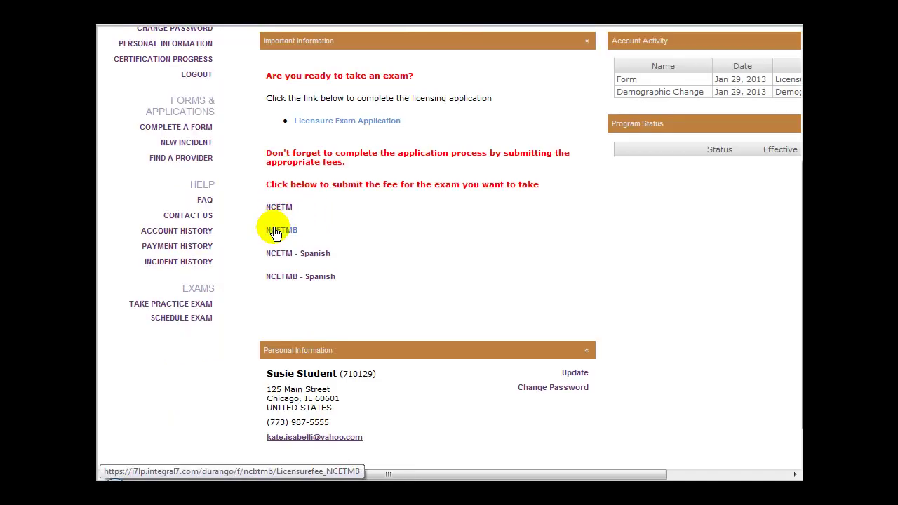
Step: Open the NCETMB (English) fee form, confirm taking the exam in English, and save it for later
click(275, 231)
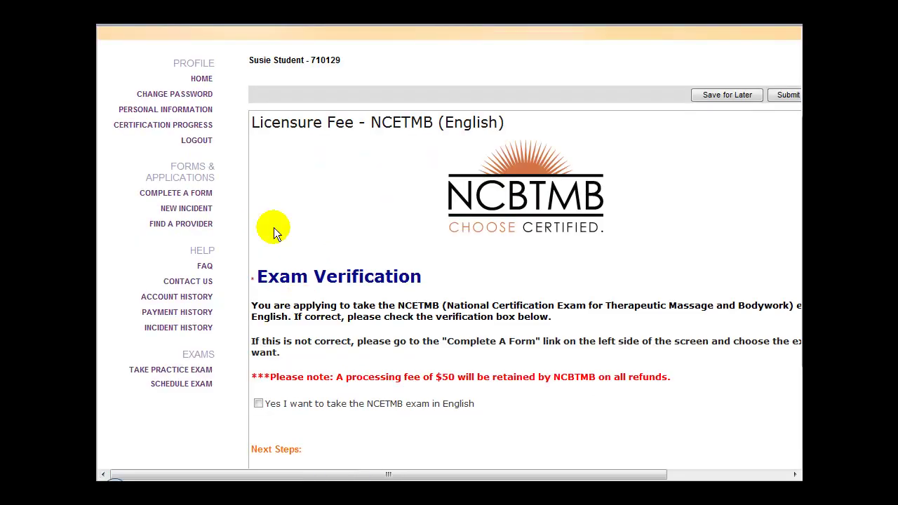
click(259, 406)
scroll(395, 417, down, 4)
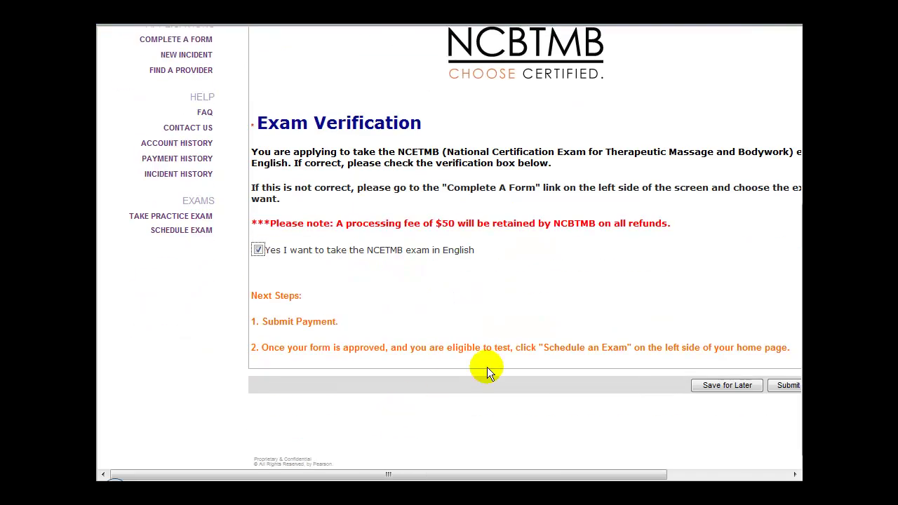
click(728, 388)
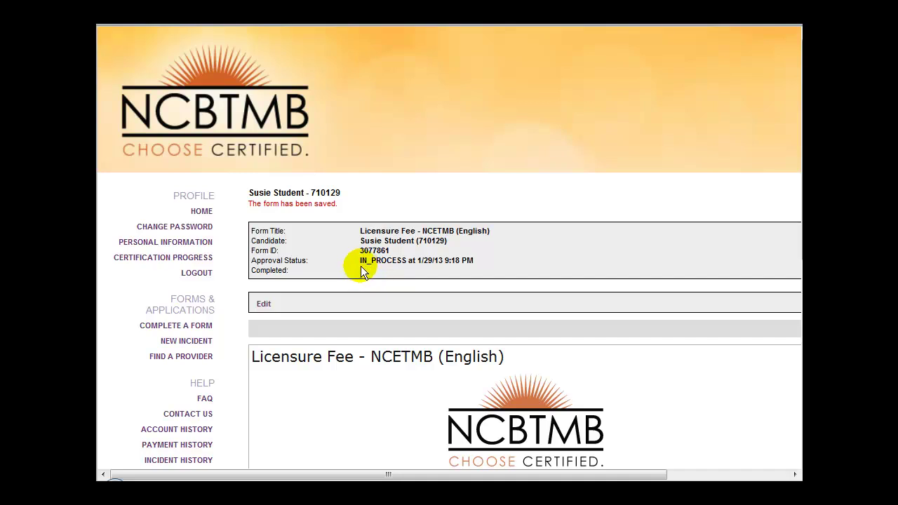
Step: Start a new incident and highlight 'My School' and check number '9999' in its description
click(204, 344)
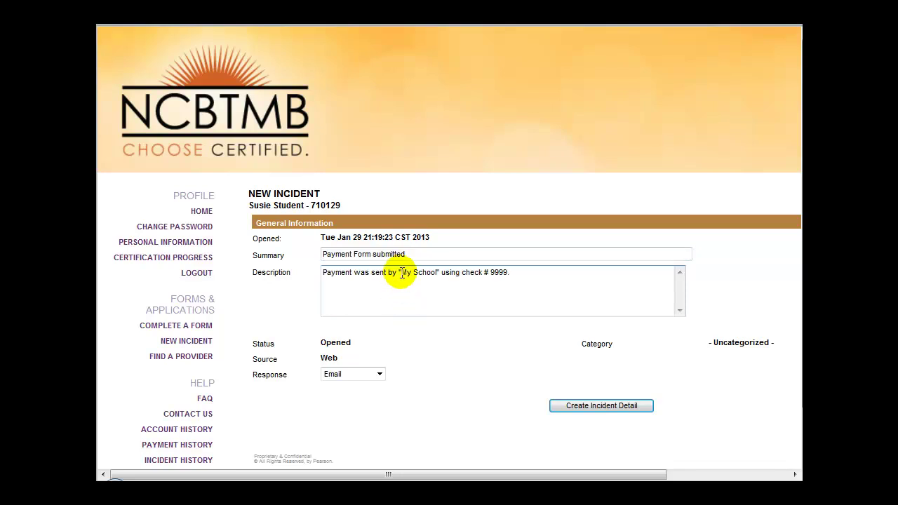
click(402, 273)
drag(404, 273, 429, 276)
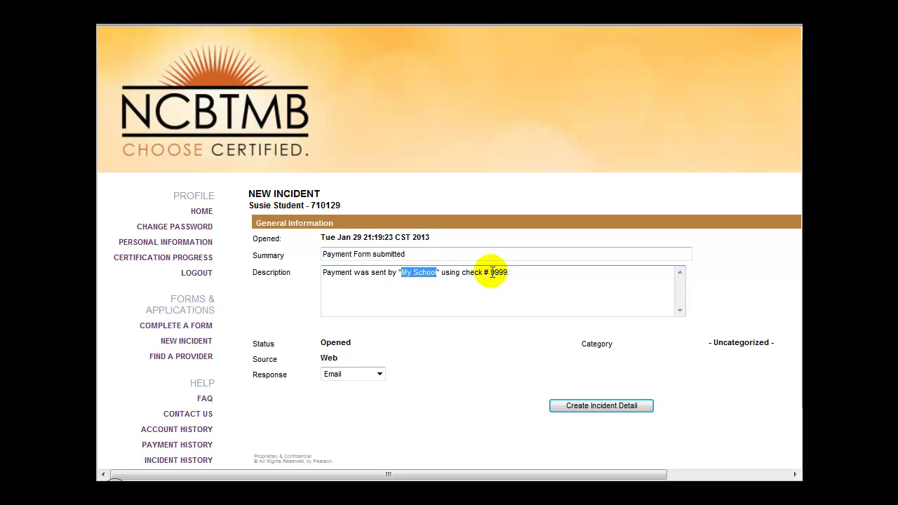
drag(491, 272, 506, 286)
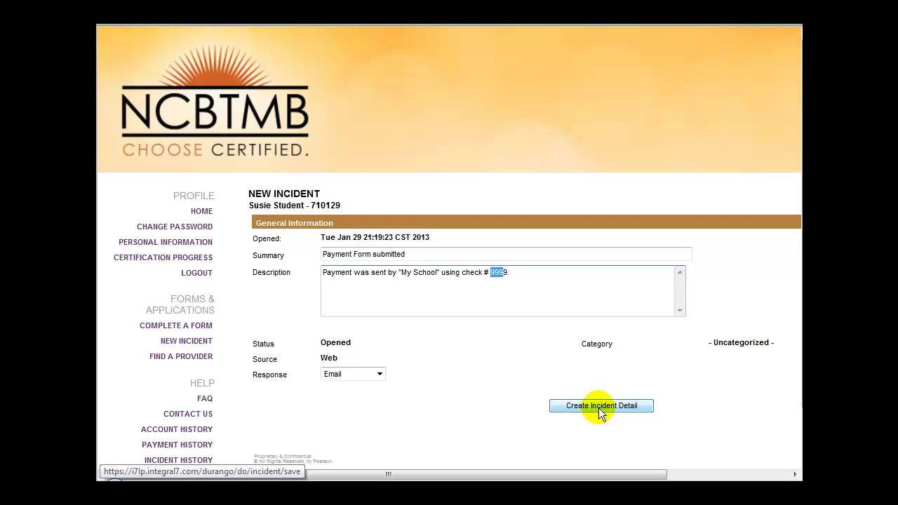
Step: Create the payment incident with Create Incident Detail
click(599, 406)
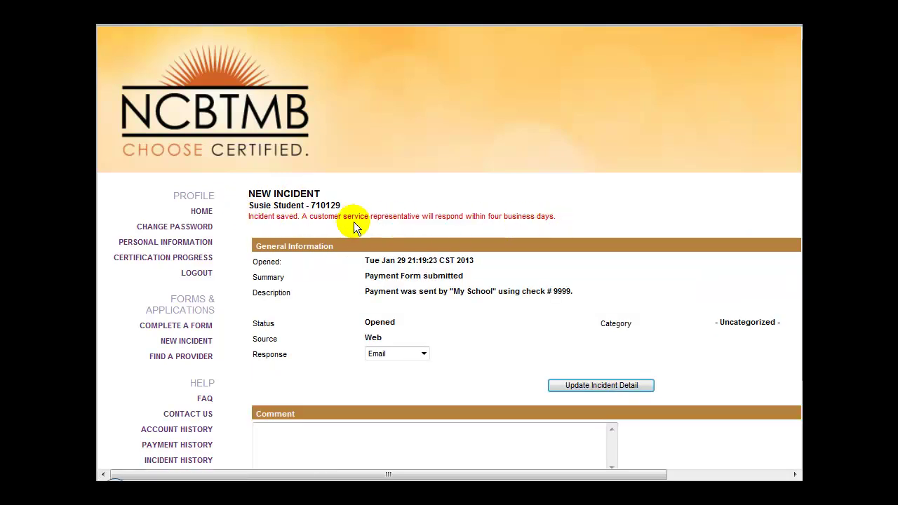